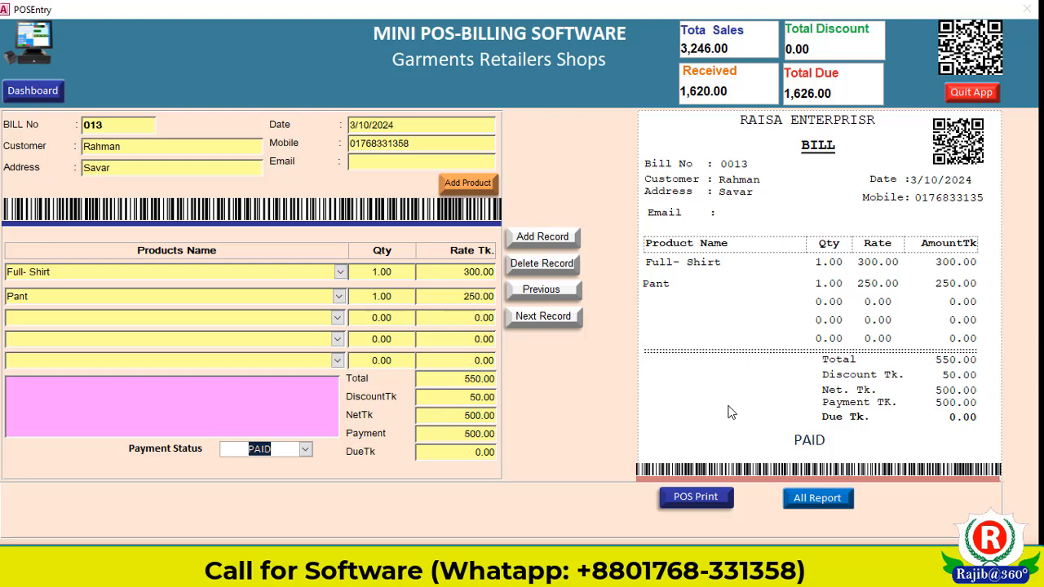
Step: Preview bill 0013 as a Pos_slip receipt marked PAID with a 550.00 total
left_click(703, 504)
Step: Enlarge and zoom the slip preview, then relaunch the POS_SOFT database to its Login form
left_click(474, 137)
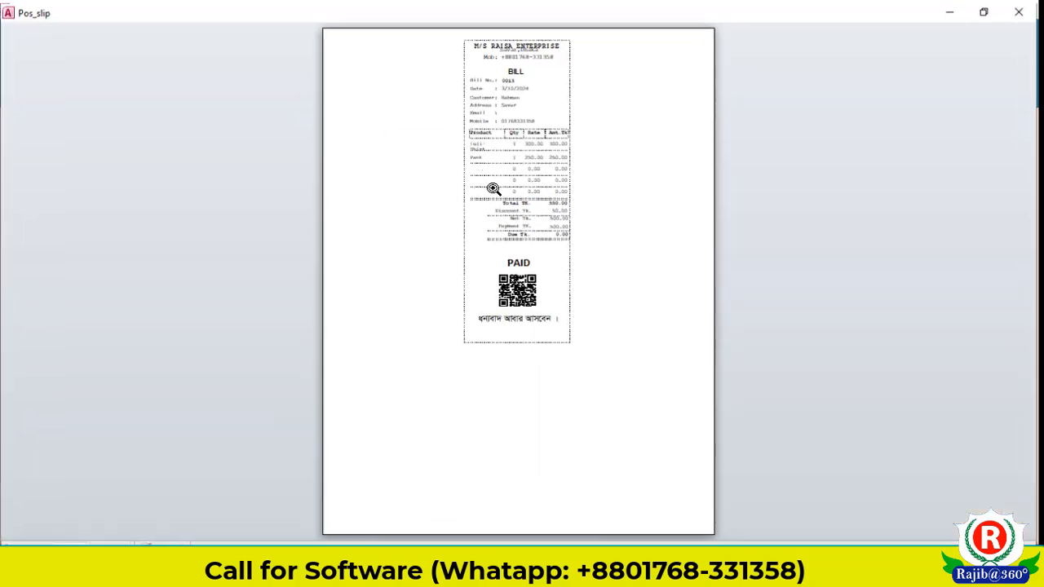
left_click(583, 291)
scroll(583, 291, "up", 3)
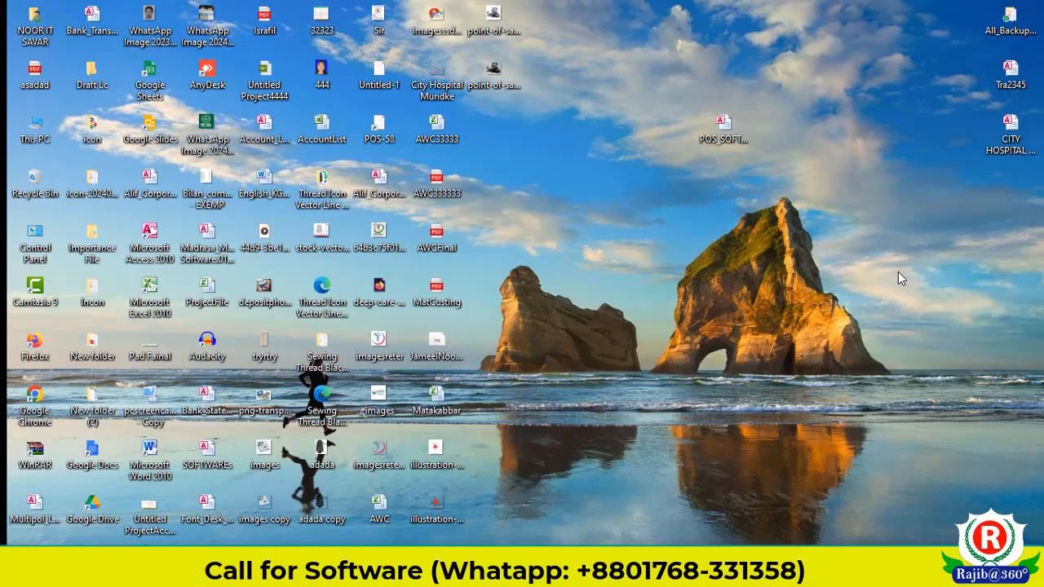
double_click(721, 128)
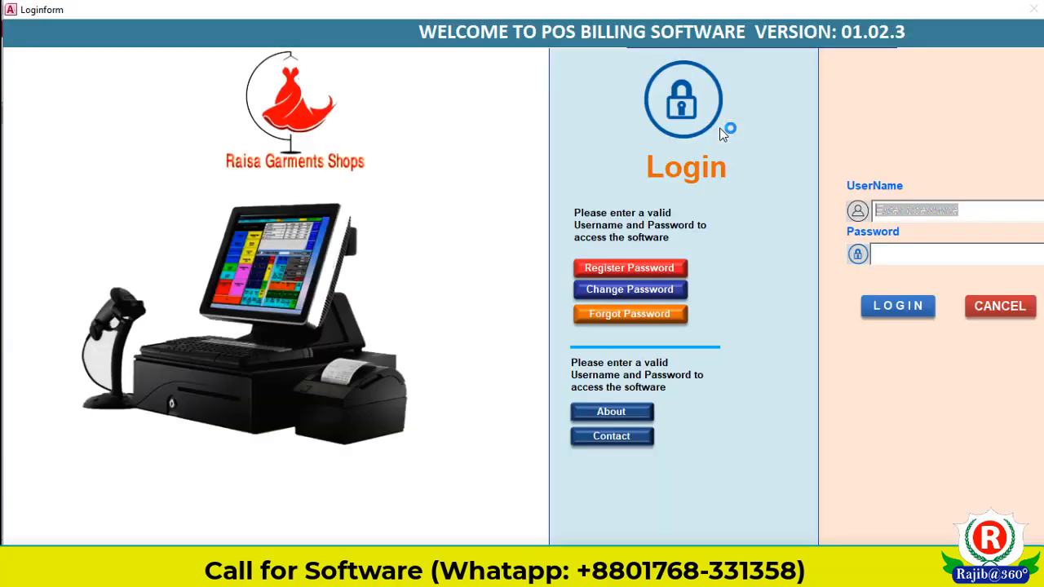
Step: Enter the login username and the masked password on the Login form
left_click(923, 210)
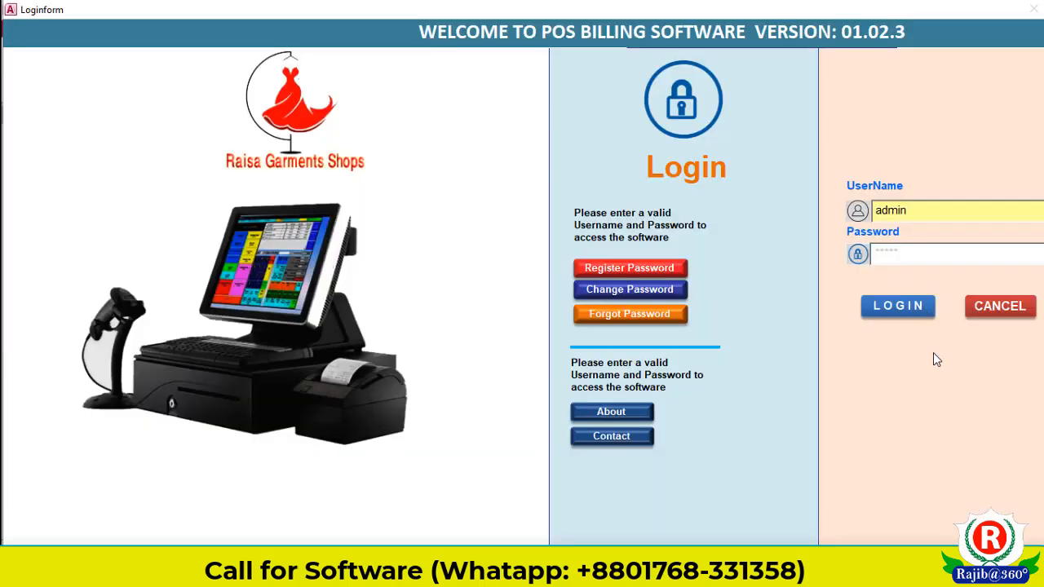
Step: Log in to reach the POSEntry form showing a blank new bill dated 3/10/2024
left_click(911, 317)
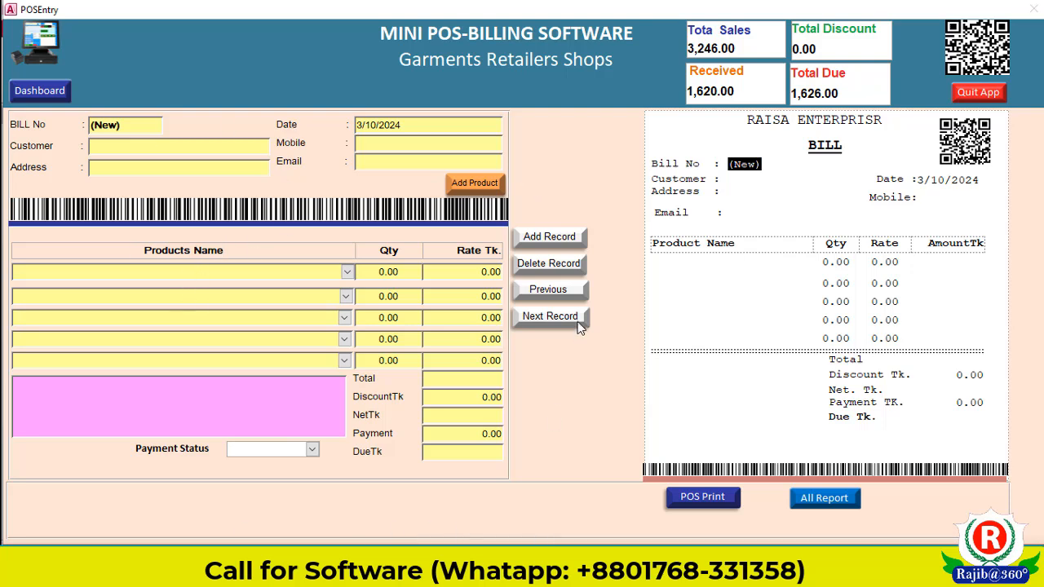
Step: Fill in bill 013's customer name, address and mobile number fields
left_click(164, 145)
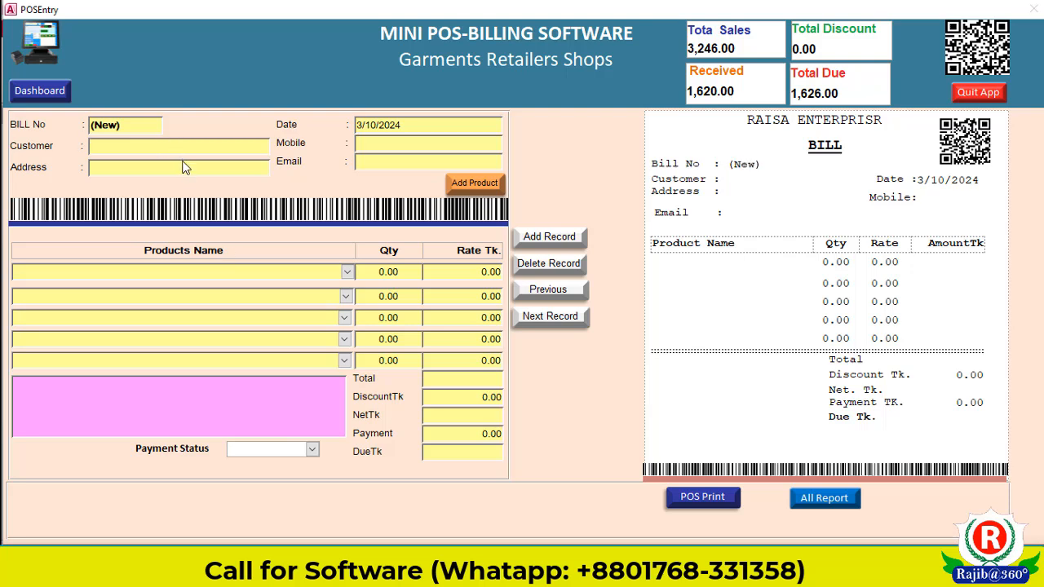
type("Rah")
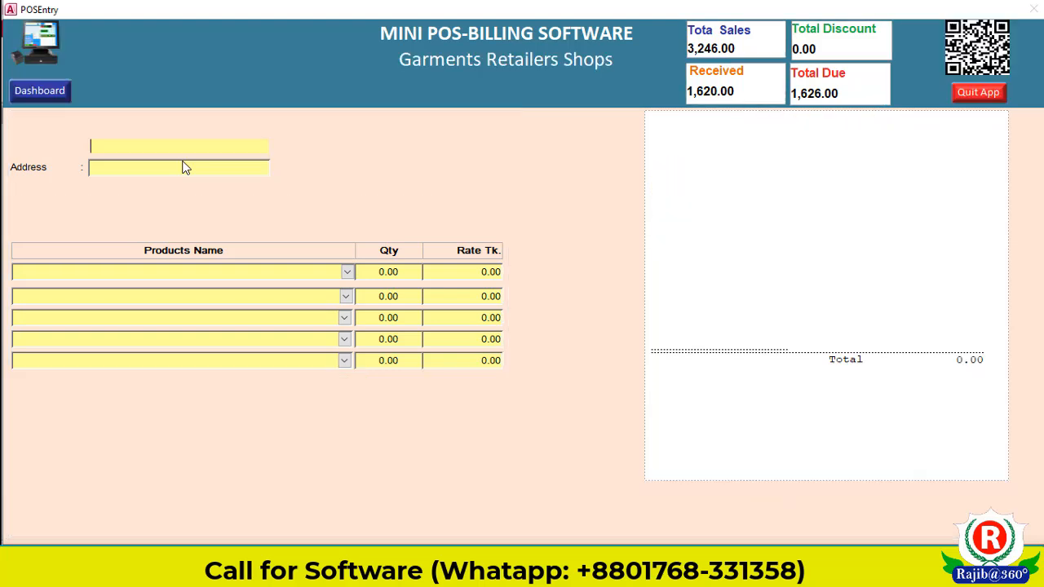
type("man")
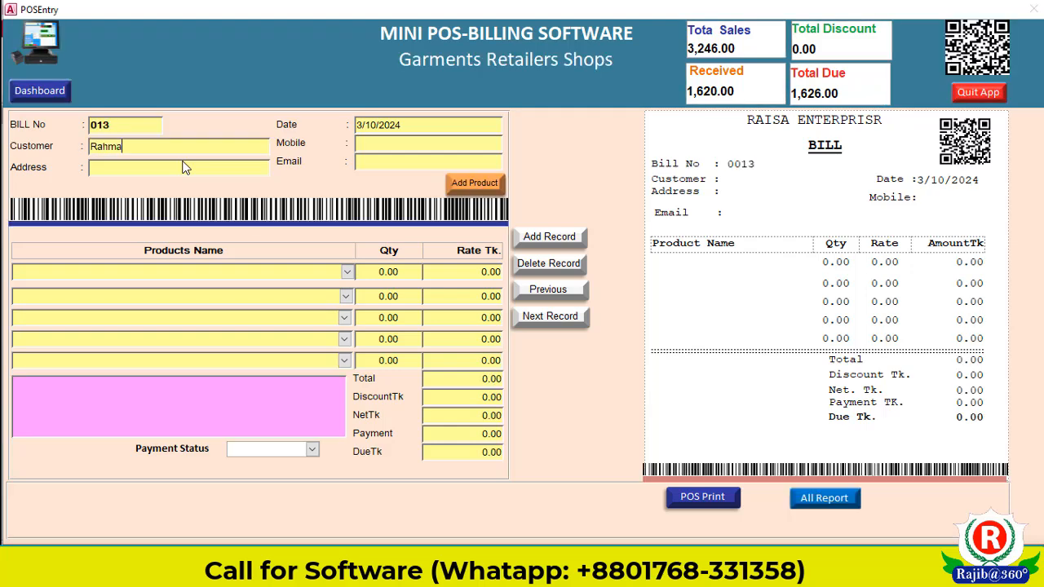
left_click(167, 168)
type("Savar")
left_click(401, 145)
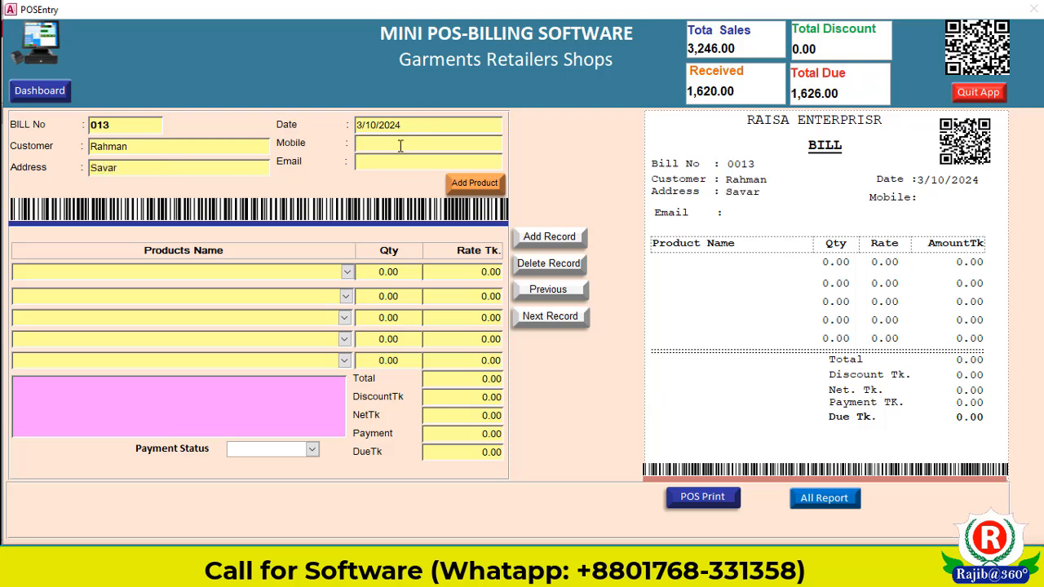
left_click(357, 161)
Step: Add 'Full Shirt' as a new product in Add_Products and return to bill 013
left_click(474, 183)
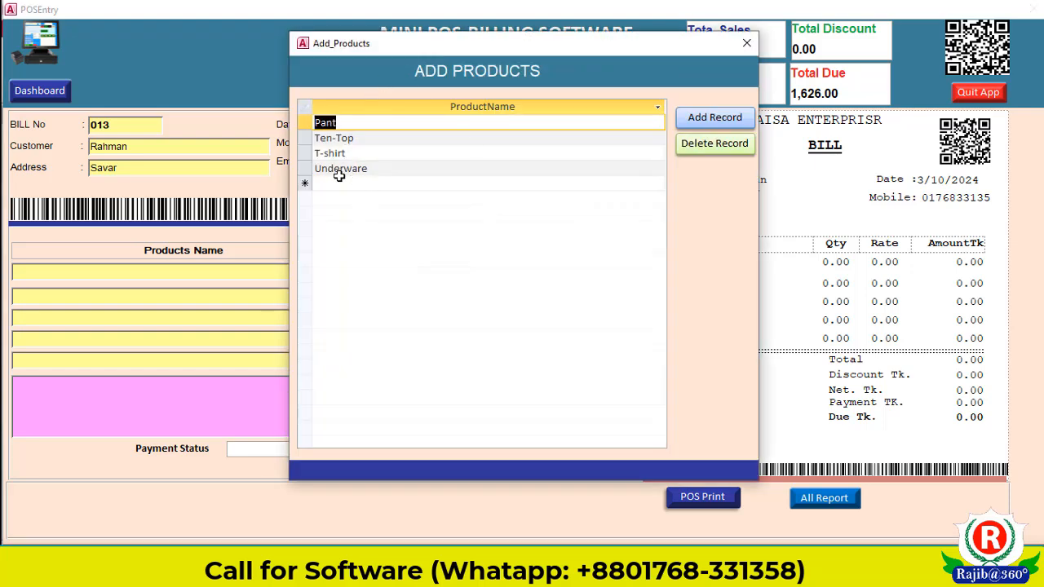
left_click(331, 185)
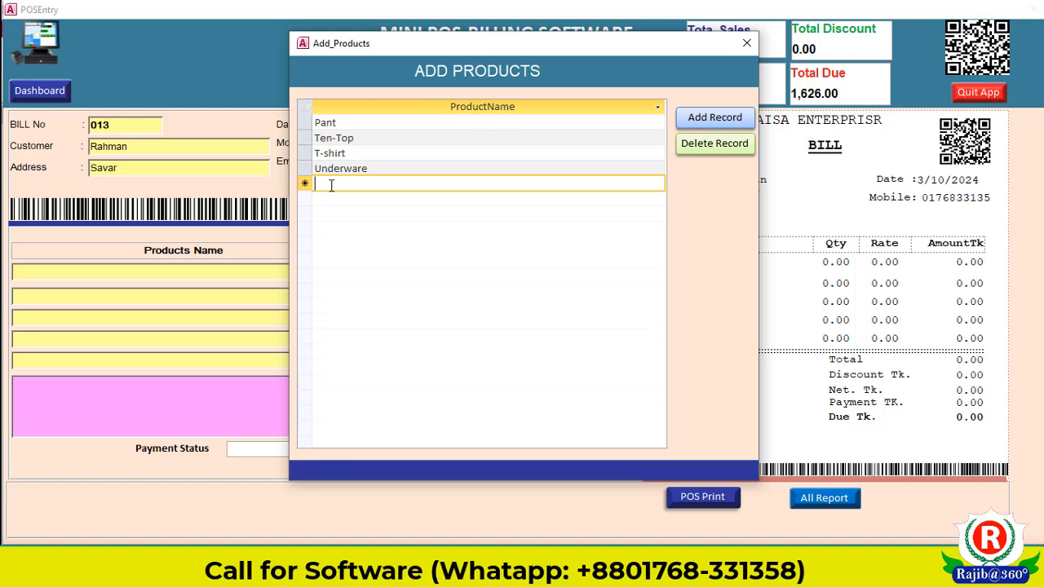
type("Full")
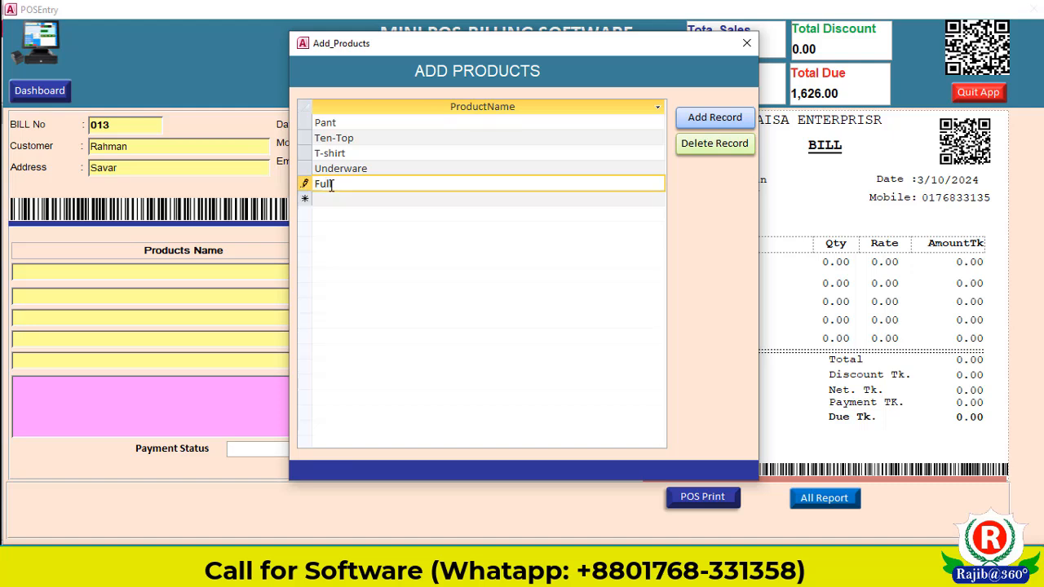
type(" Shirt")
left_click(338, 200)
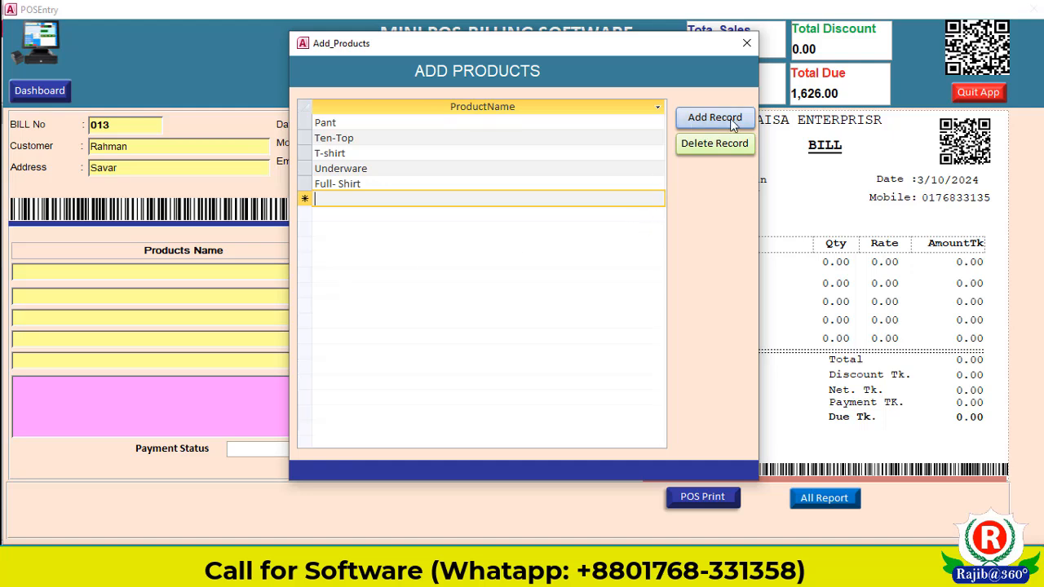
left_click(747, 43)
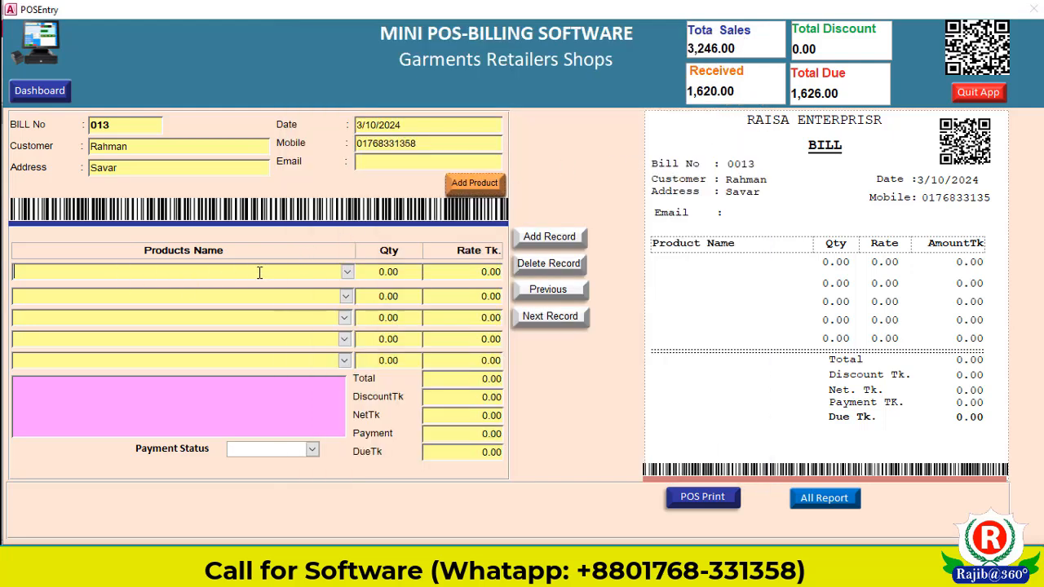
Step: Bill Full- Shirt on the first line with quantity 1 at rate 300
left_click(346, 272)
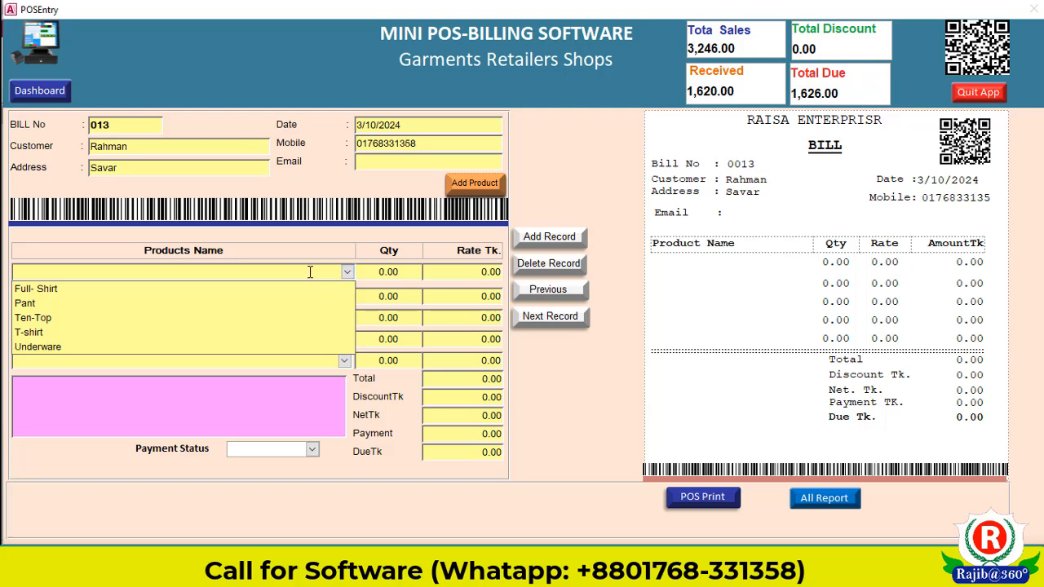
left_click(397, 271)
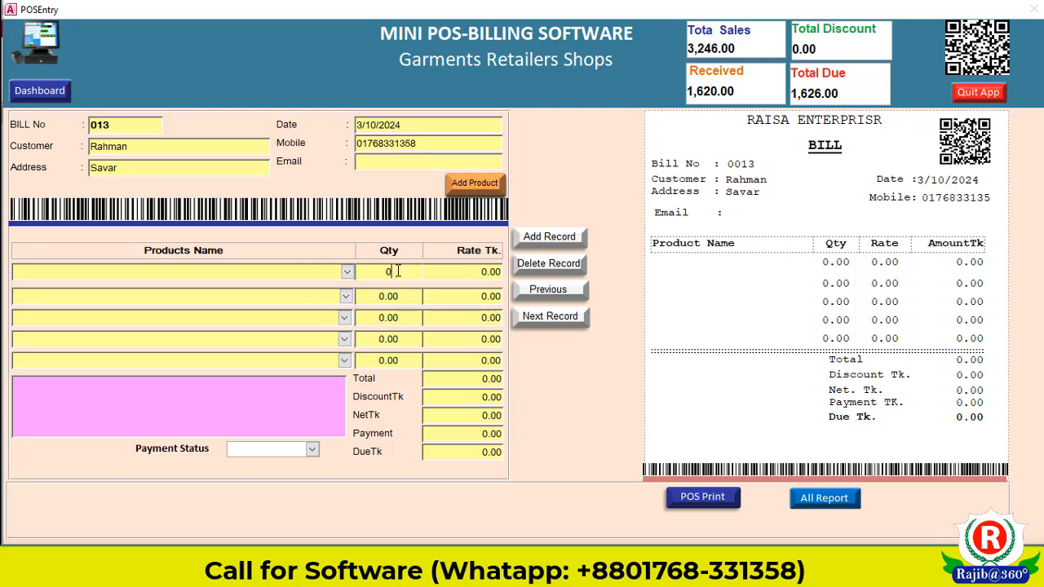
left_click(350, 270)
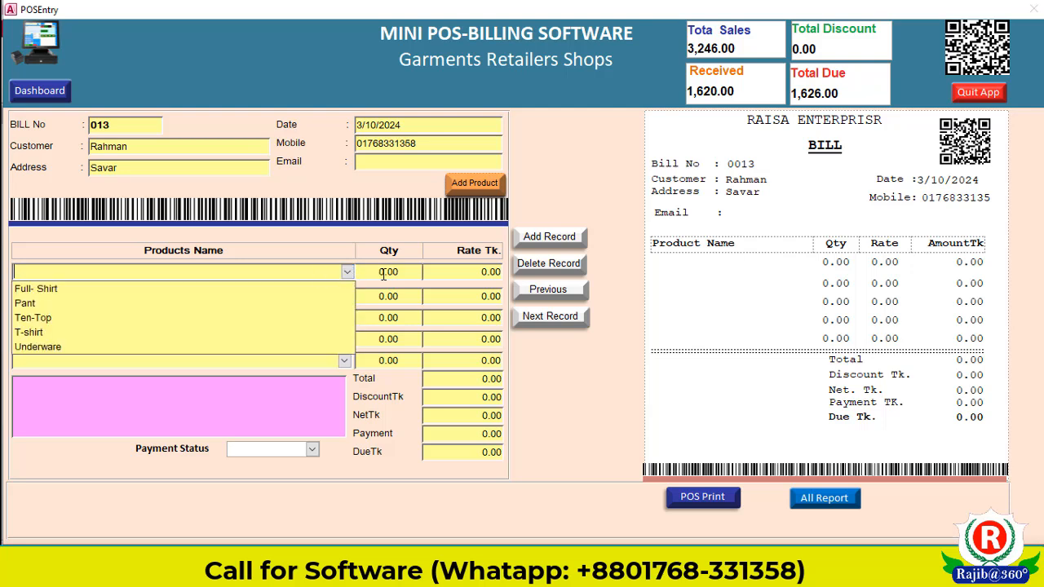
left_click(383, 275)
left_click(273, 271)
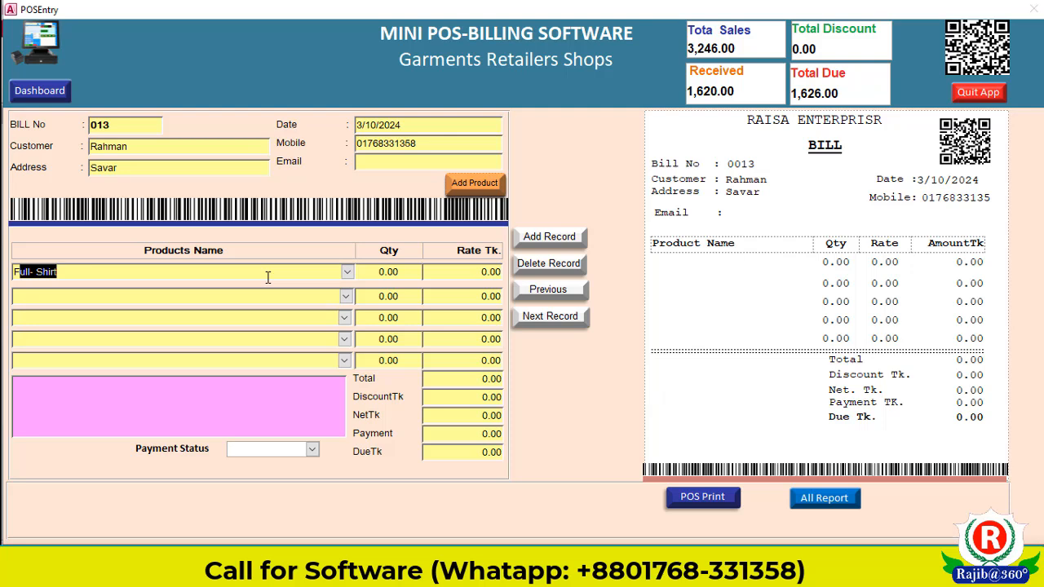
key("Tab")
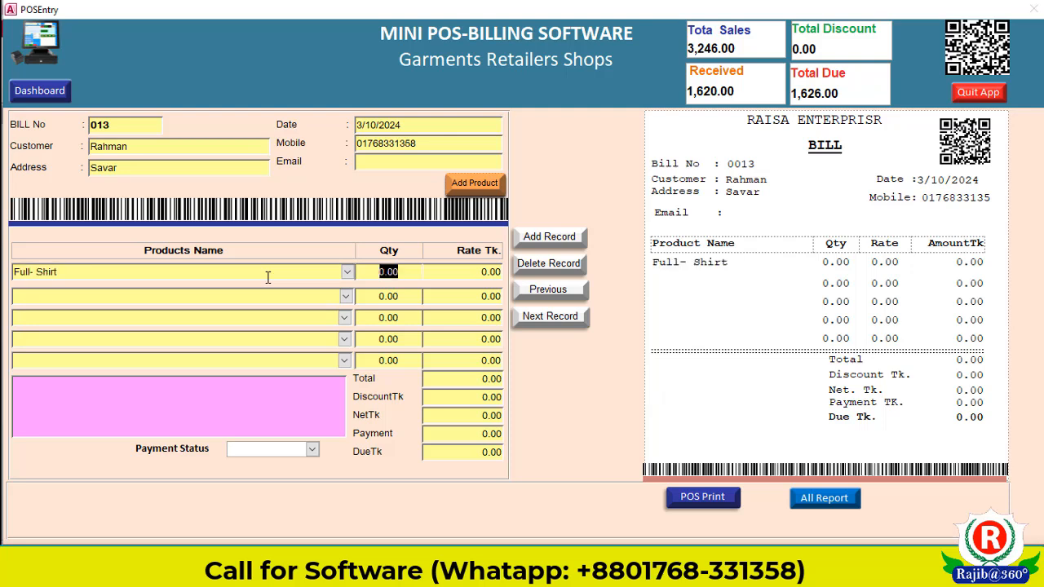
type("1")
key("Tab")
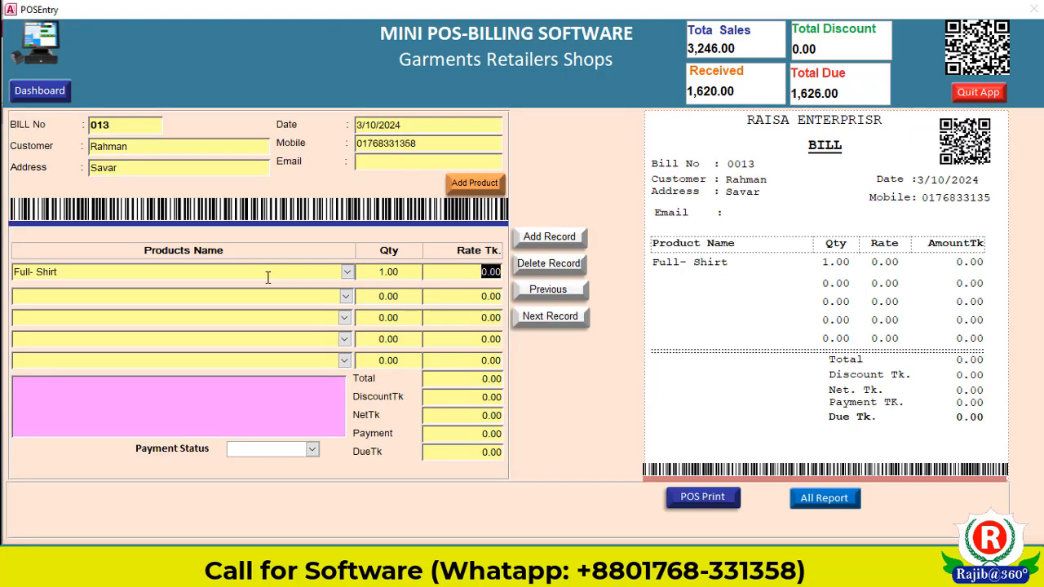
type("300")
key("Tab")
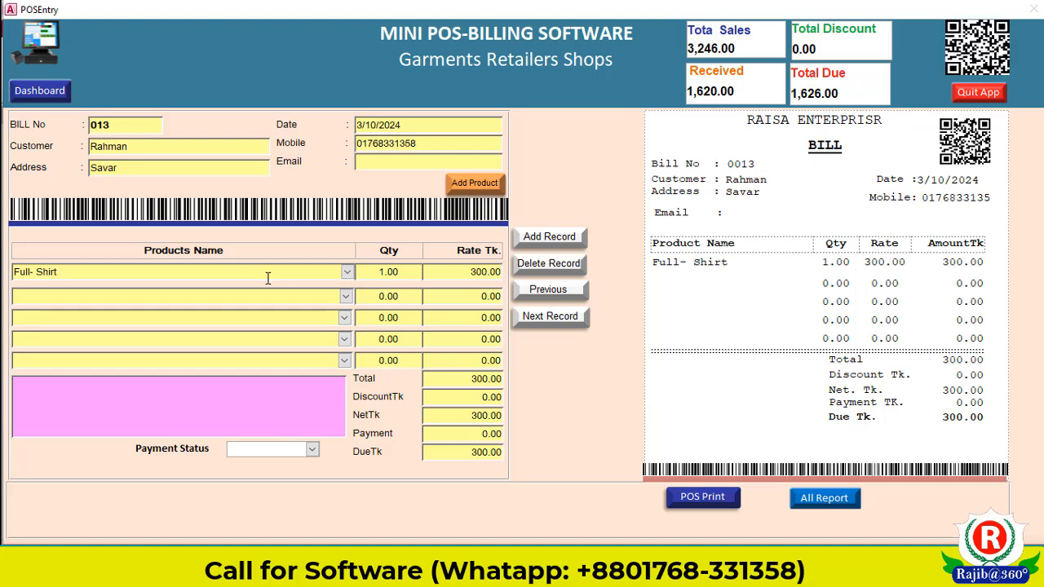
Step: Bill Pant on the second line with quantity 1 at rate 250
type("Pant")
key("Tab")
key("BackSpace")
type("1")
key("Tab")
key("BackSpace")
type("250")
key("Tab")
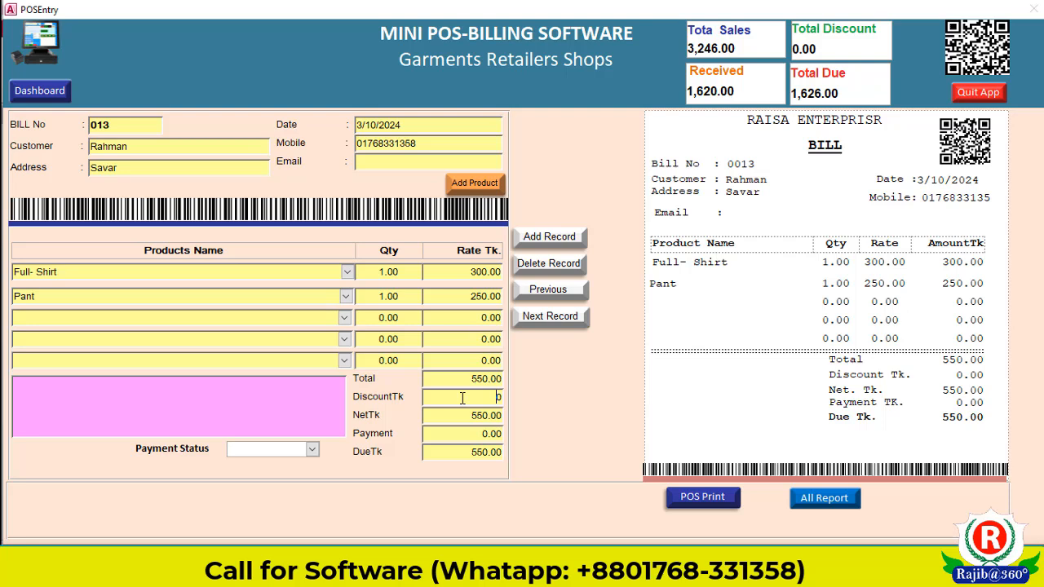
Step: Apply a 50 discount to the bill, correcting an extra zero
type("500")
key("Tab")
left_click(486, 397)
key("BackSpace")
key("Tab")
left_click(465, 437)
Step: Enter a 500 payment and set the bill's payment status to PAID
type("500")
left_click(454, 455)
left_click(312, 450)
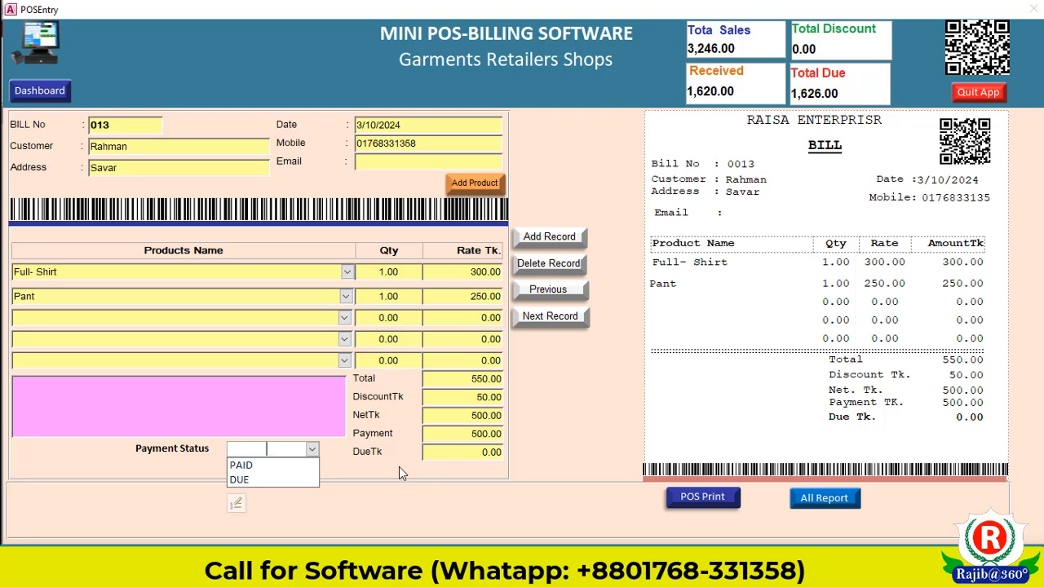
left_click(276, 465)
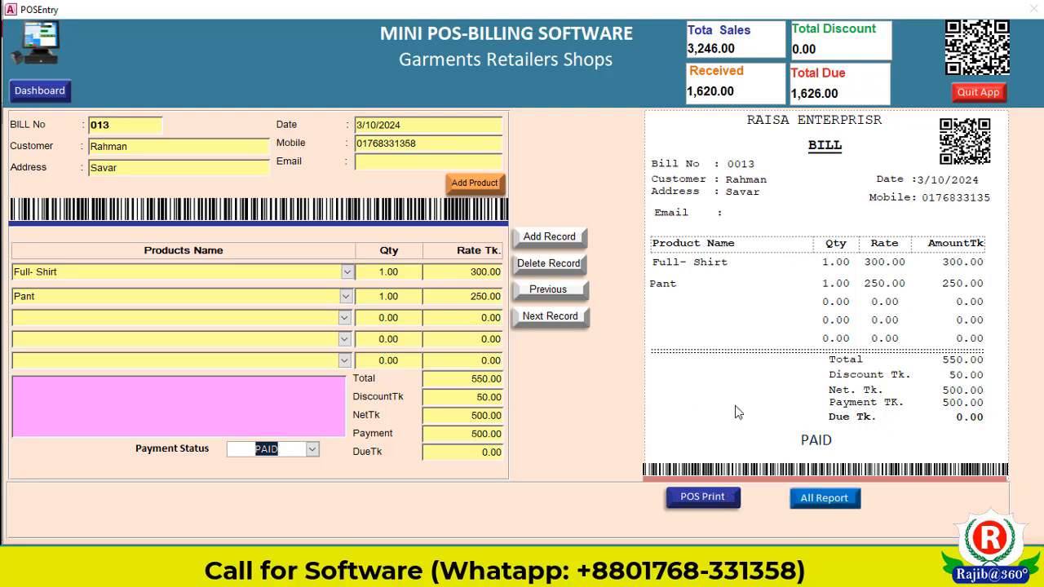
left_click(708, 499)
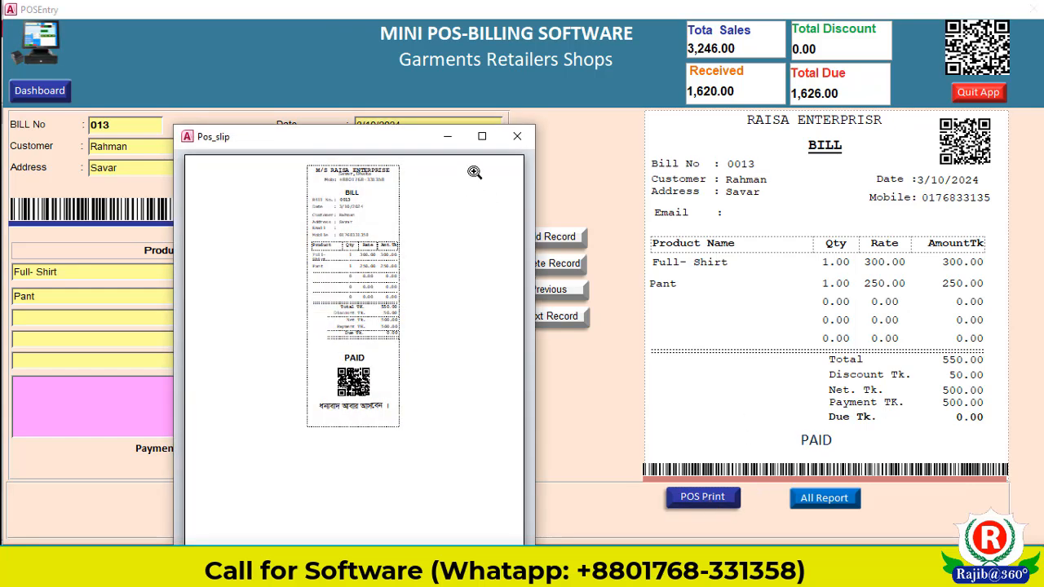
left_click(482, 137)
left_click(527, 215)
scroll(593, 307, "up", 5)
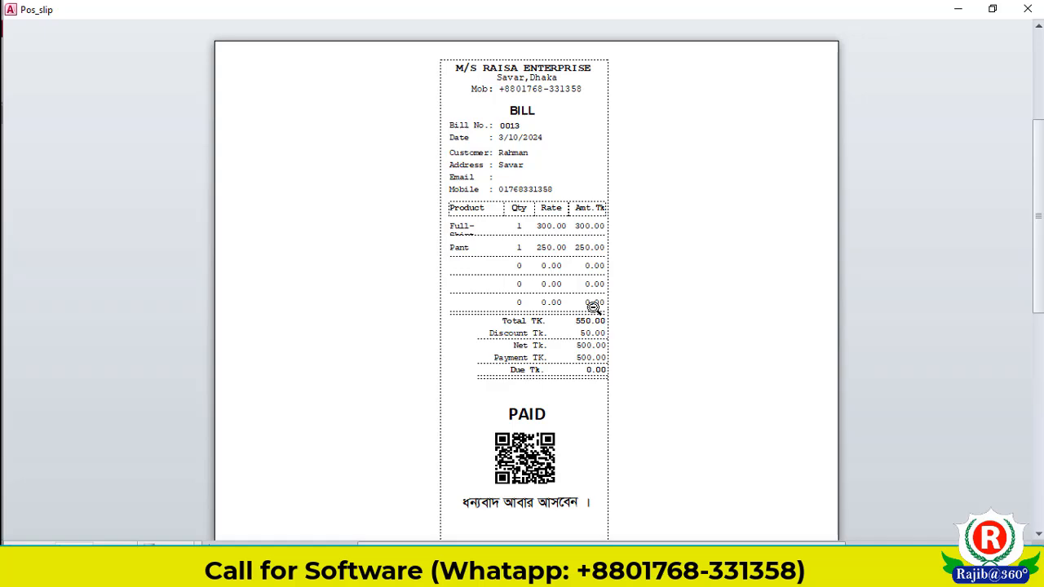
left_click(1027, 8)
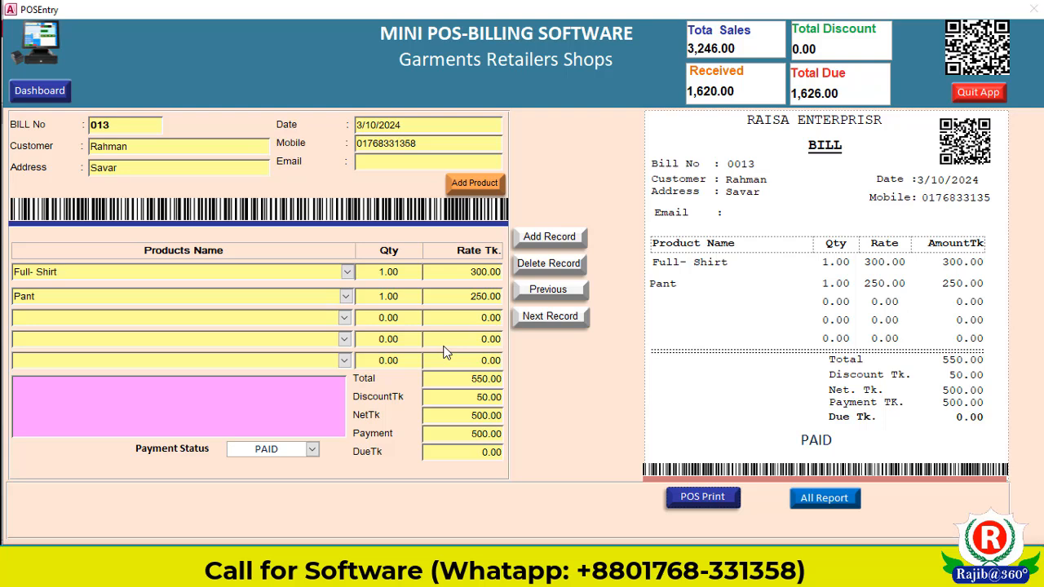
Step: Open the Daily Sales report dialog and set Start and End Date to 3/10/2024
left_click(820, 499)
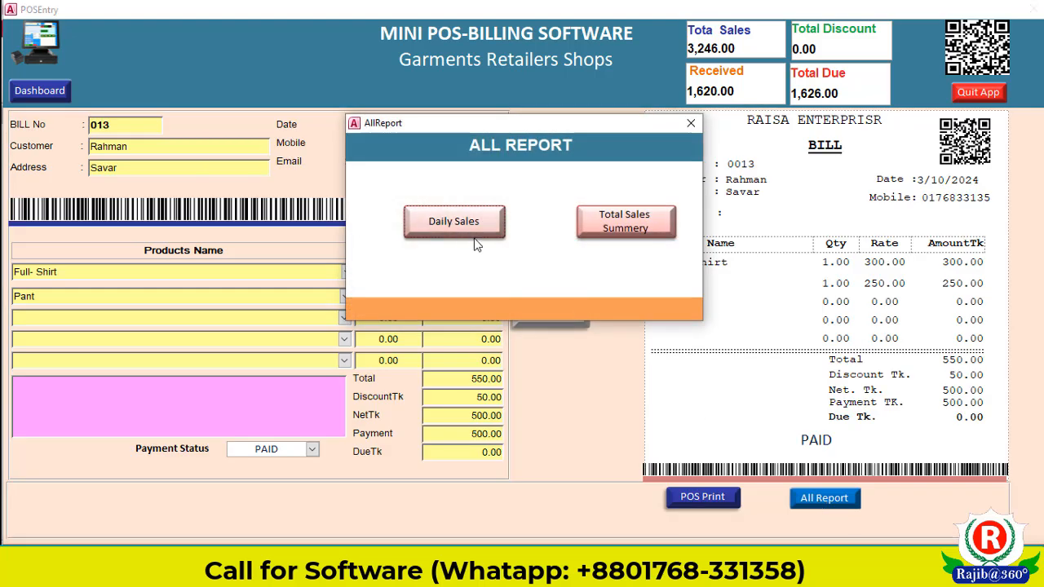
left_click(474, 225)
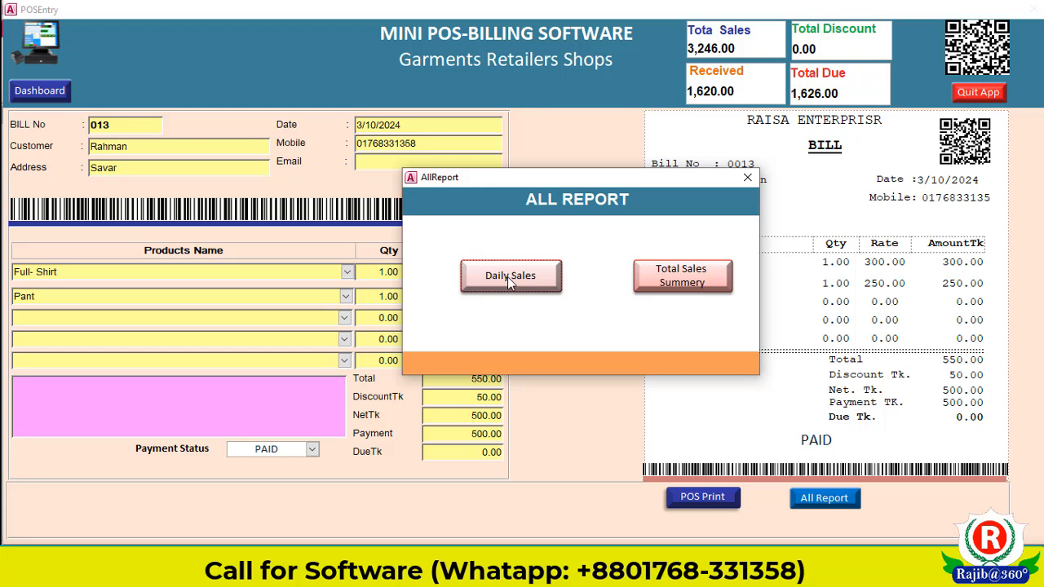
left_click(507, 278)
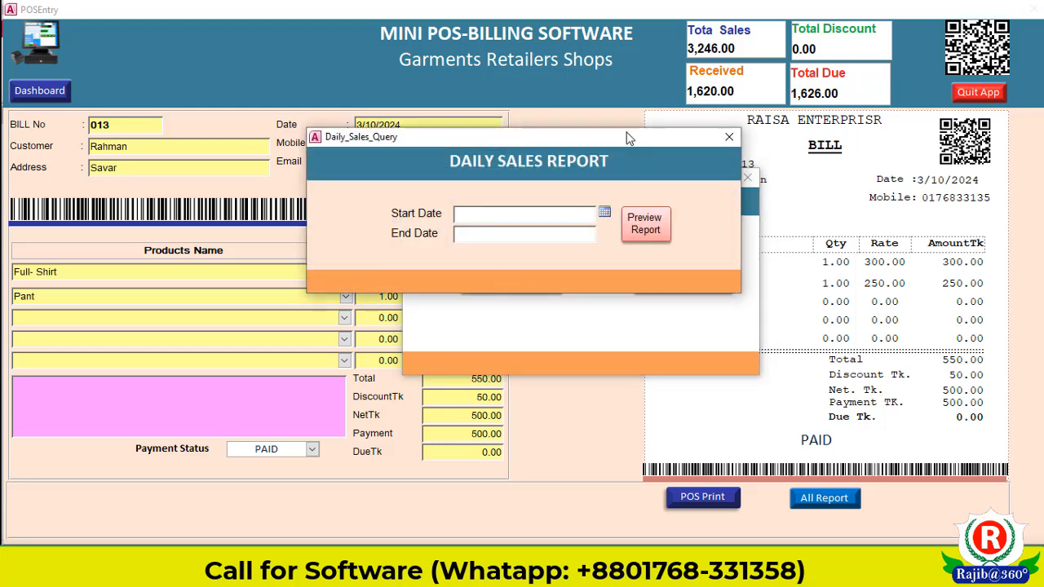
left_click_drag(628, 138, 634, 179)
left_click(612, 254)
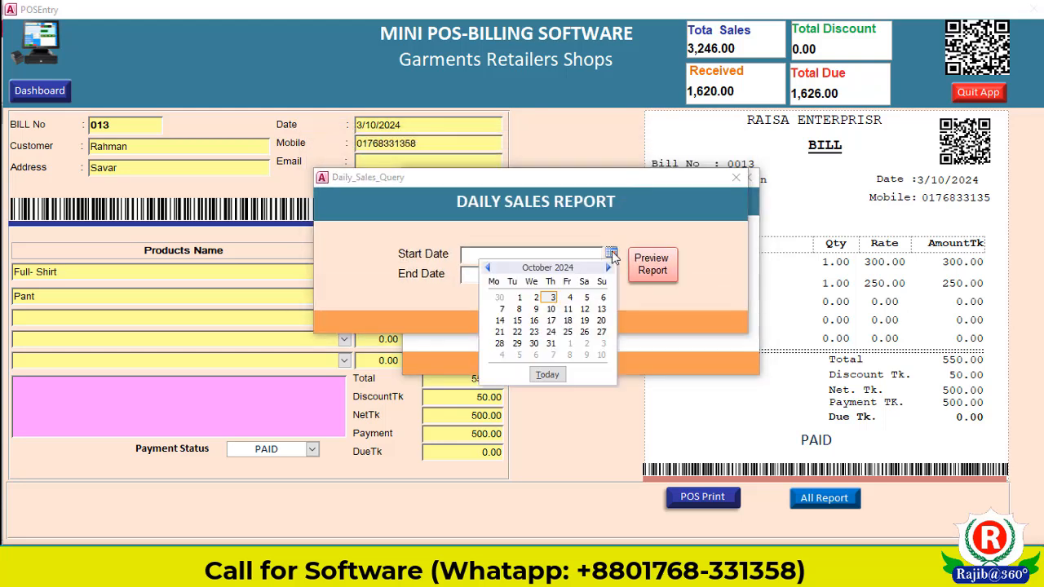
left_click(550, 298)
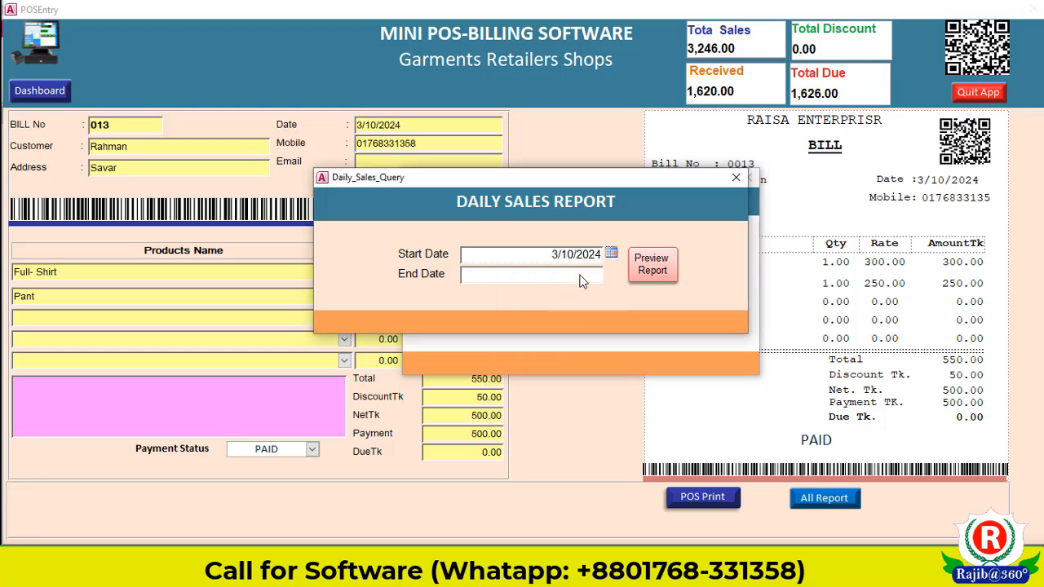
left_click(610, 274)
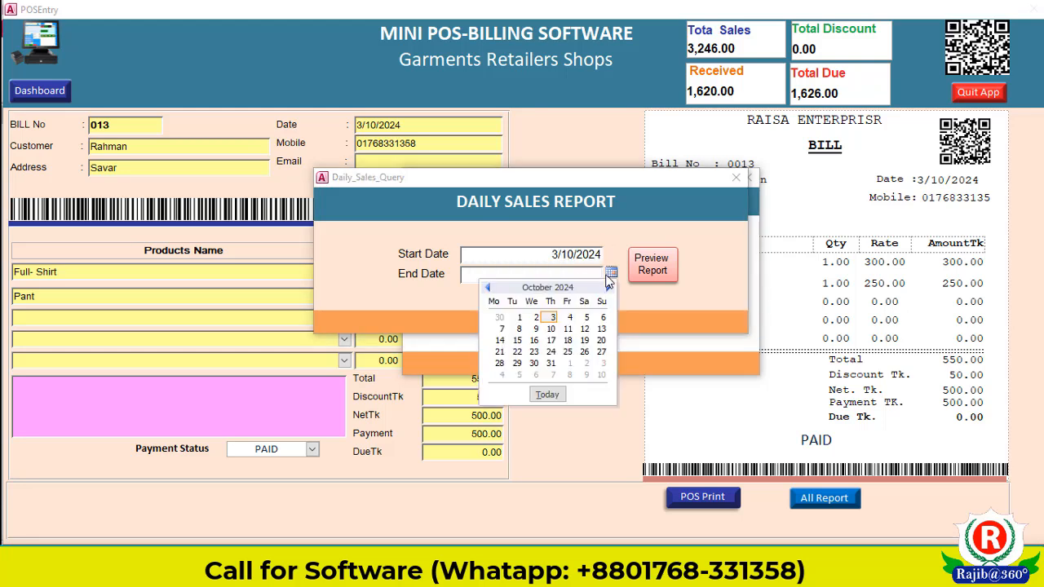
left_click(551, 317)
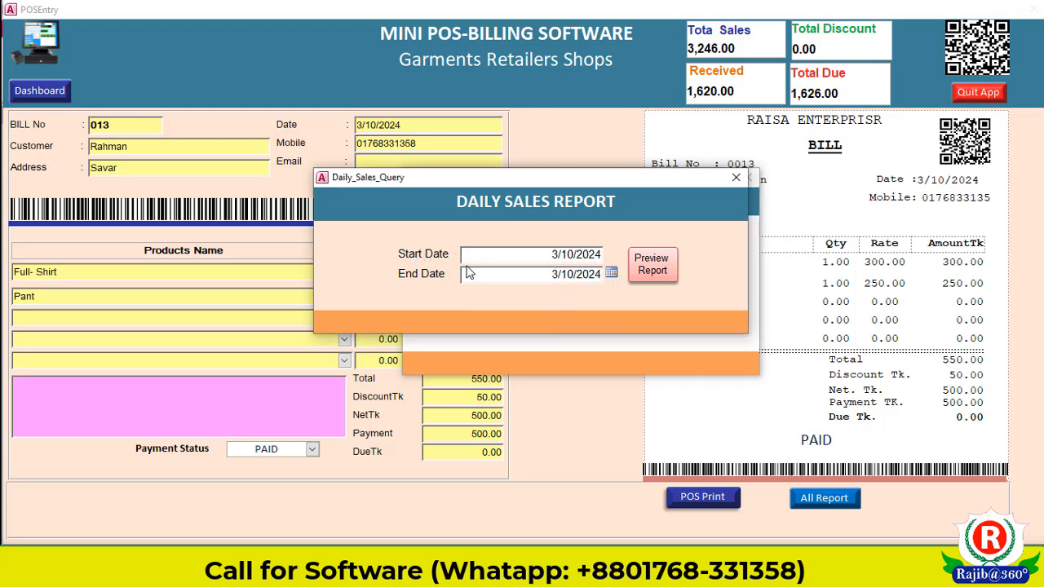
Step: Preview the daily sales report, showing bill 13 PAID with 500.00 net, then close it
left_click(669, 266)
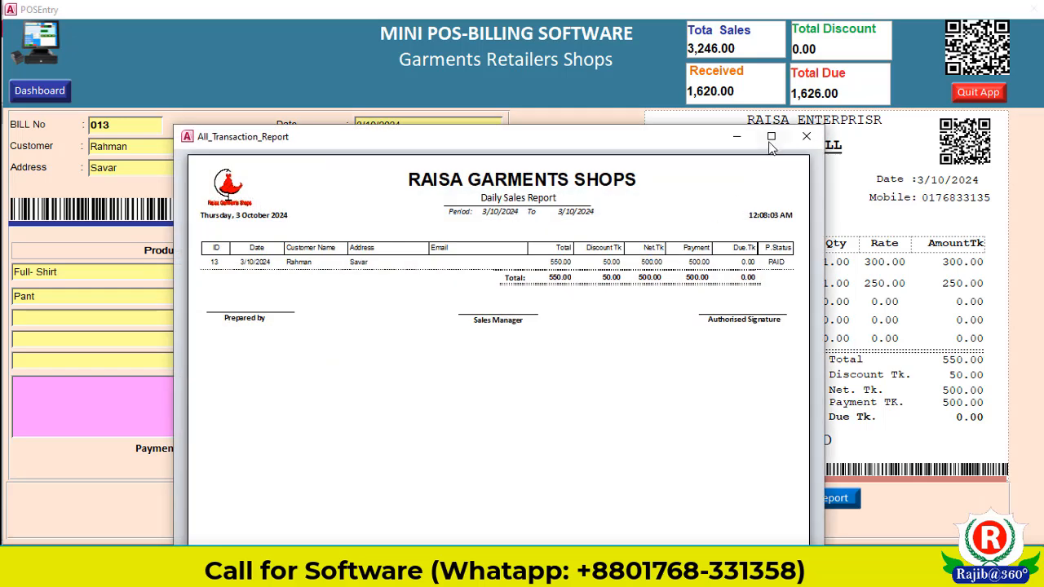
left_click(771, 137)
left_click(662, 293)
scroll(670, 321, "up", 1)
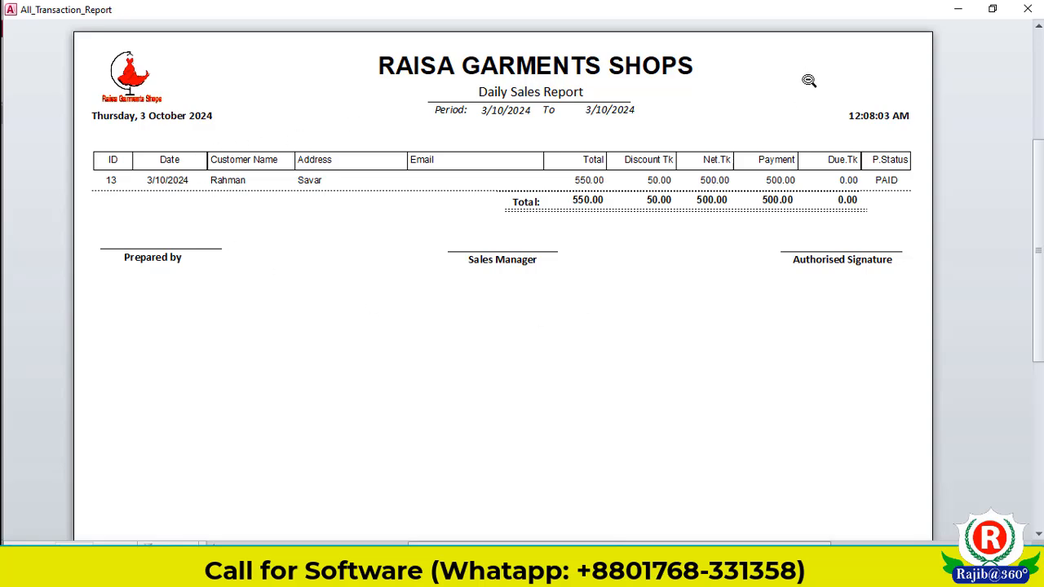
left_click(1027, 9)
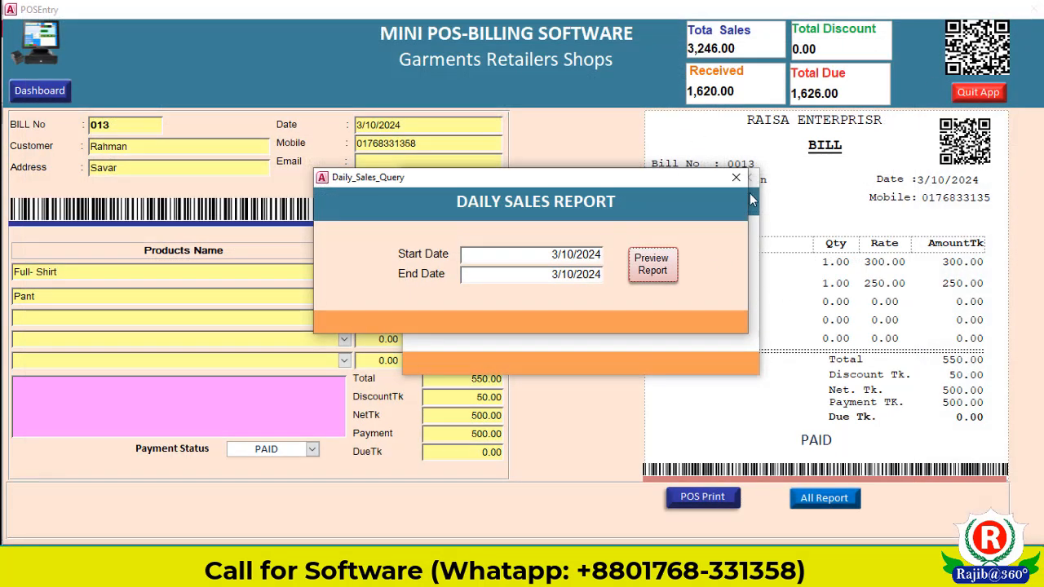
Step: Open the All_Trans_summary report showing 3,796.00 gross, 3,746.00 net and 1,626.00 due
left_click(736, 177)
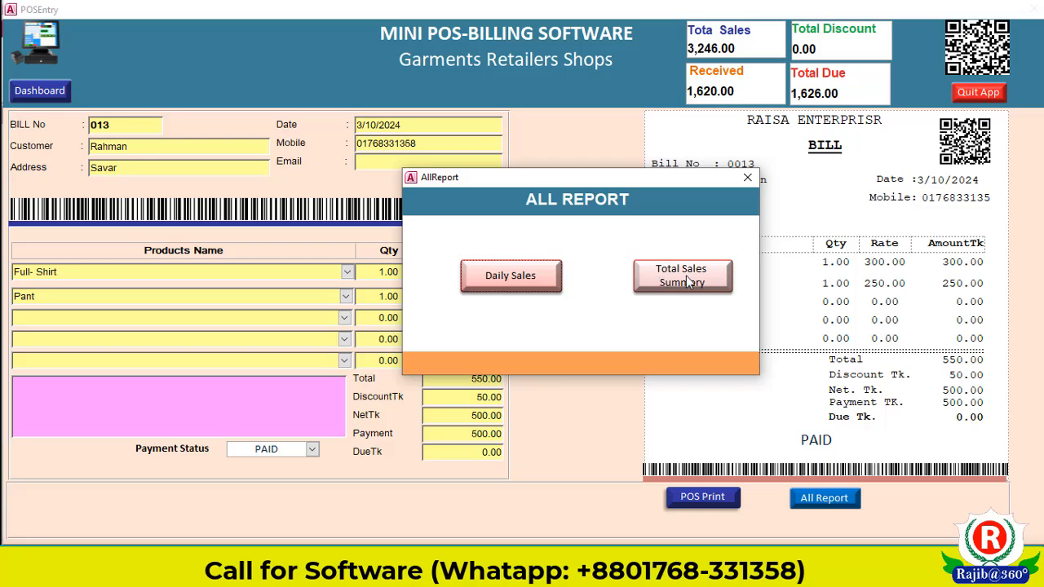
left_click(685, 280)
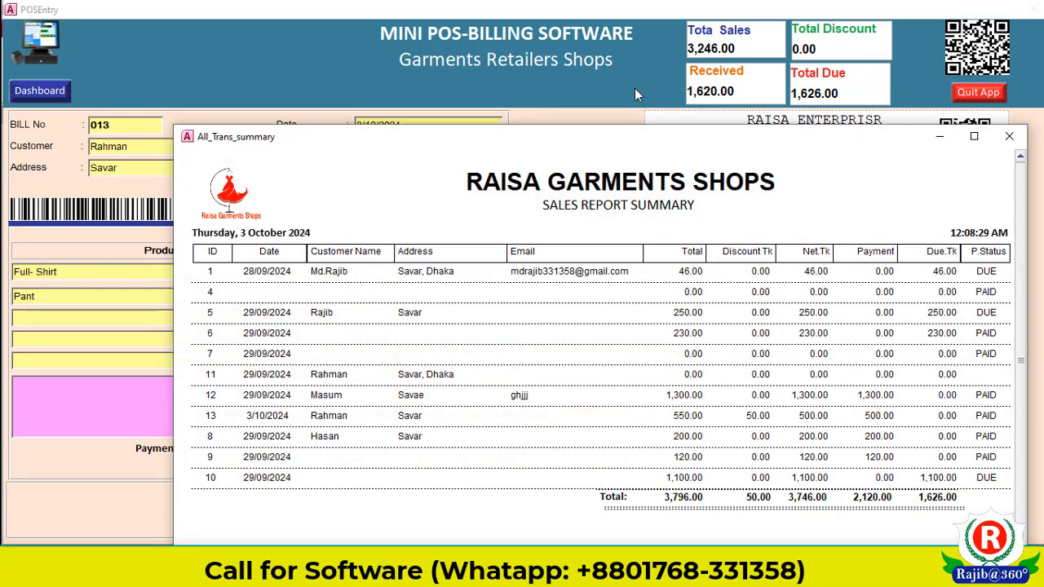
left_click_drag(631, 139, 599, 49)
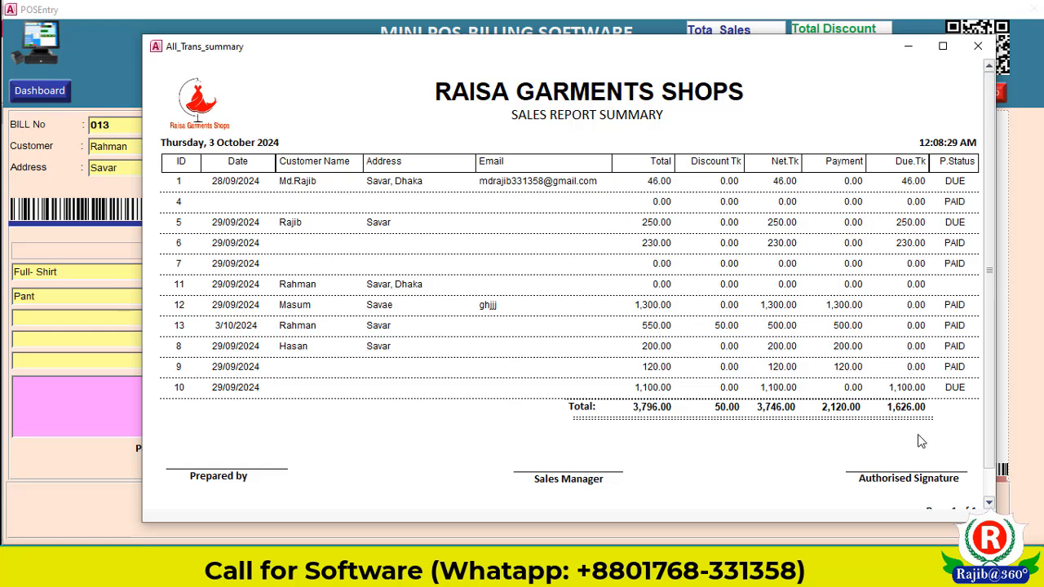
Step: Close the total sales summary report and AllReport chooser, glance at the Dashboard totals, then return to bill 013
left_click(978, 46)
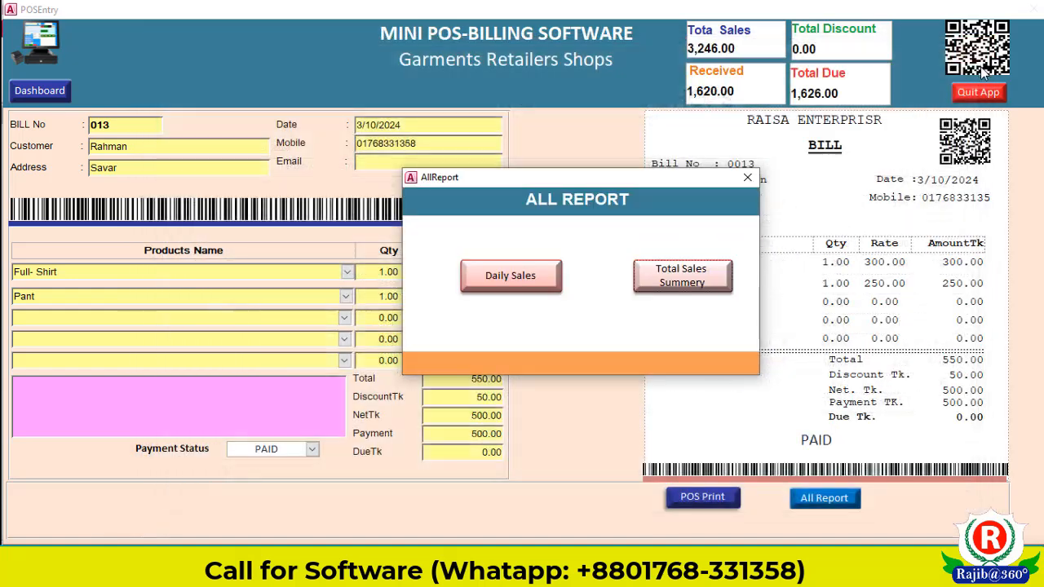
left_click(748, 177)
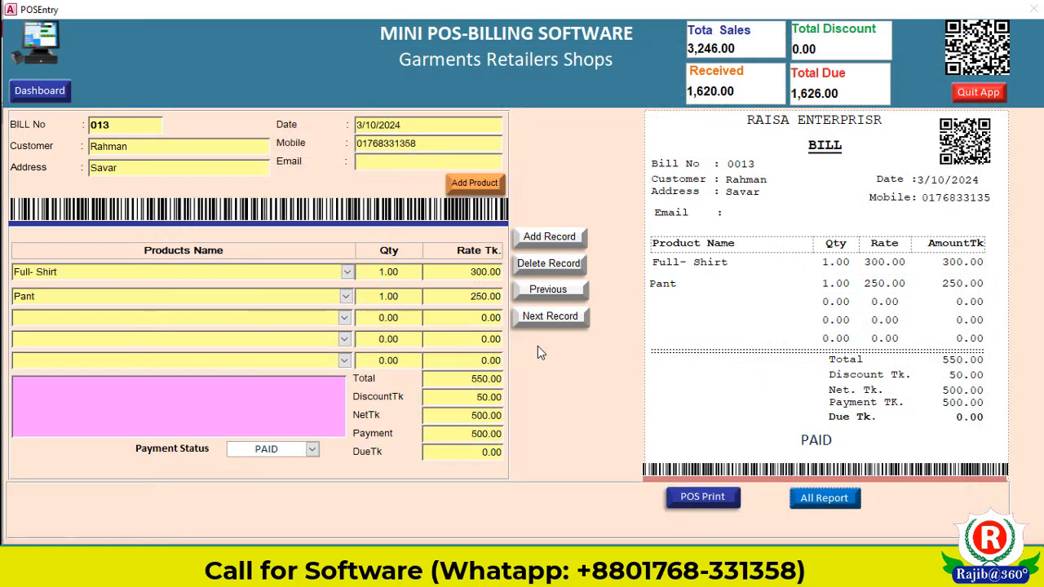
left_click(41, 91)
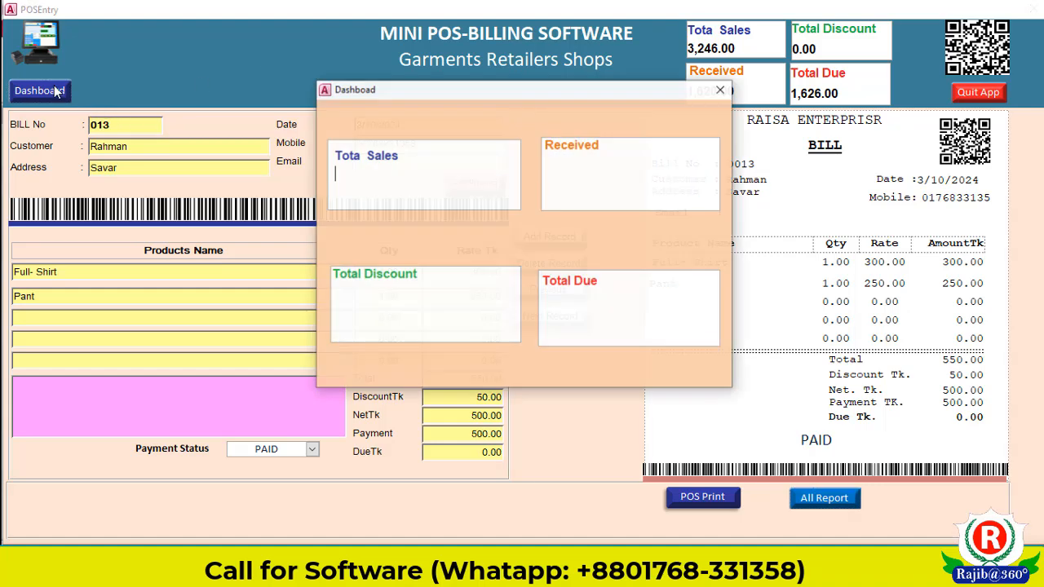
left_click(721, 89)
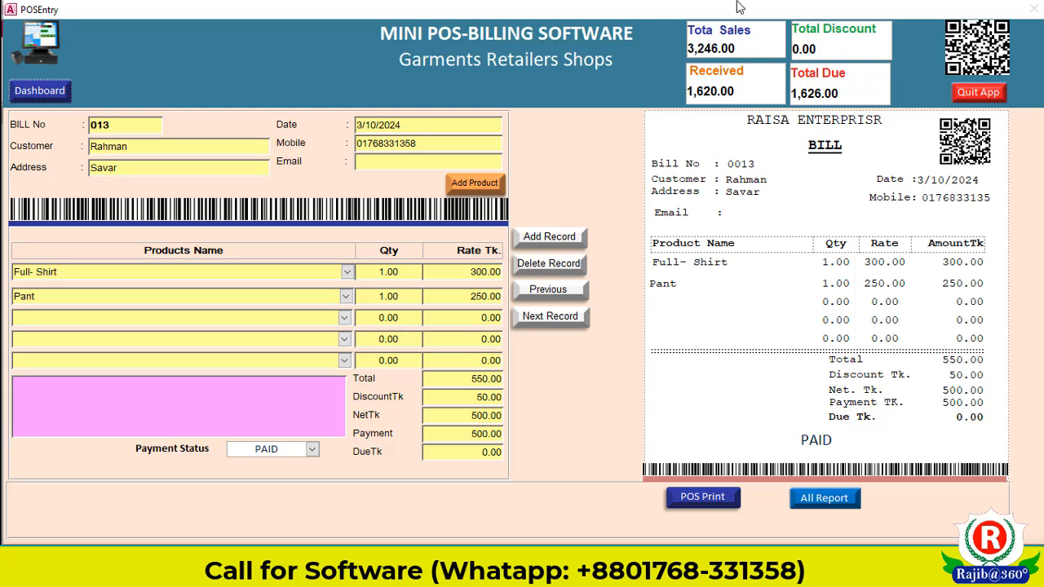